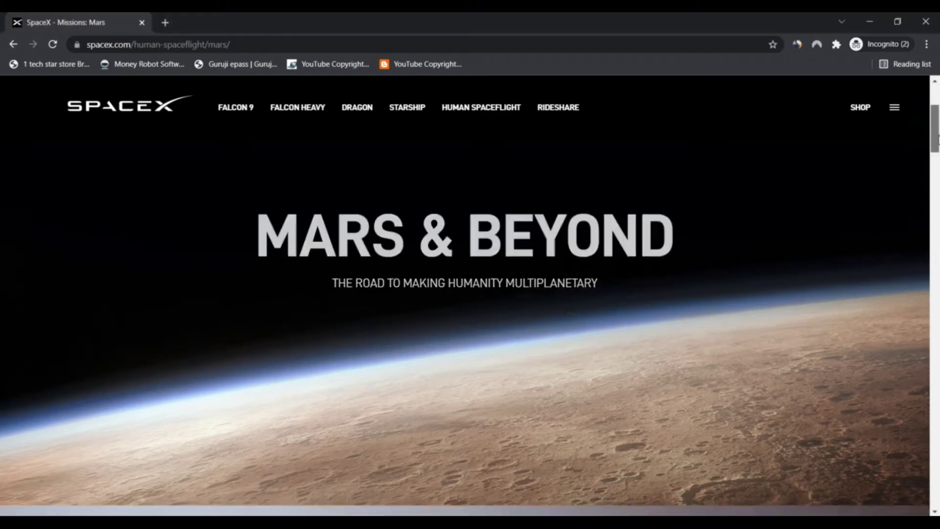
{"action": "left_click_drag", "start_coordinate": [936, 111], "coordinate": [936, 168]}
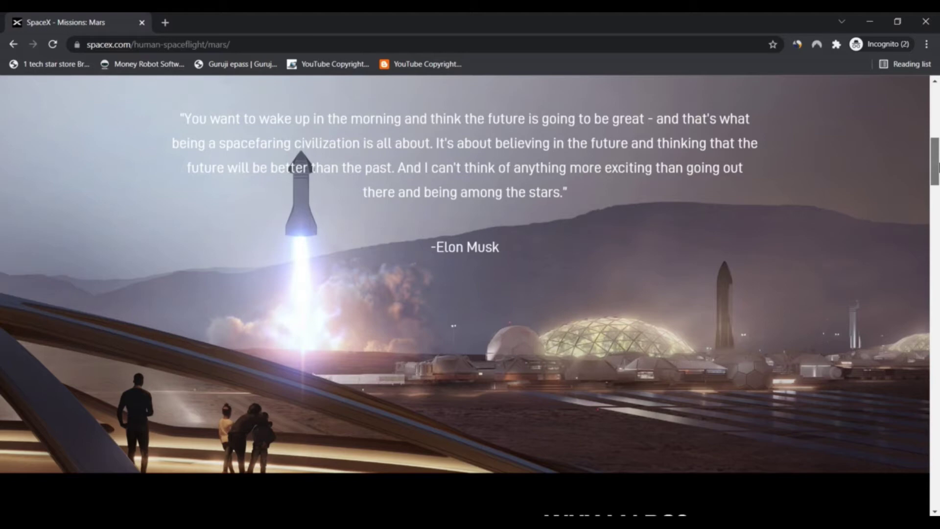
{"action": "left_click_drag", "start_coordinate": [936, 167], "coordinate": [936, 208]}
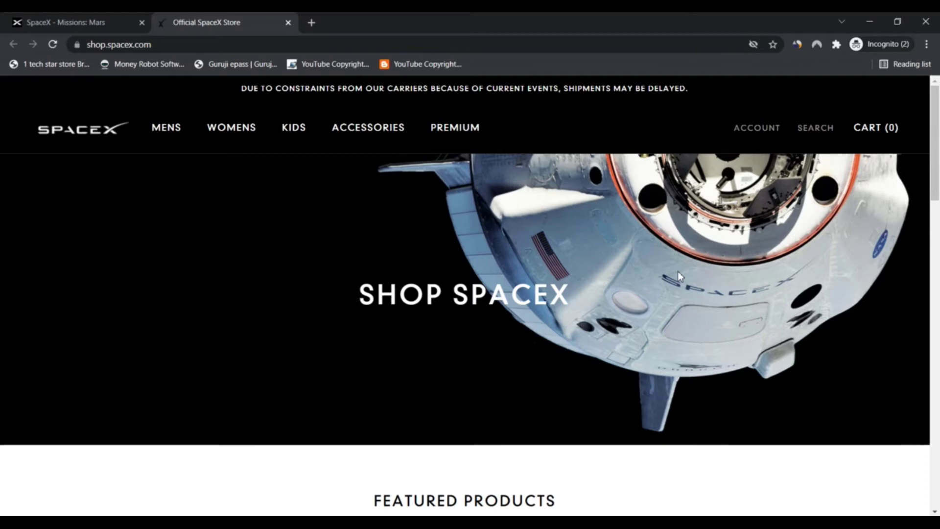
{"action": "left_click_drag", "start_coordinate": [935, 140], "coordinate": [935, 411]}
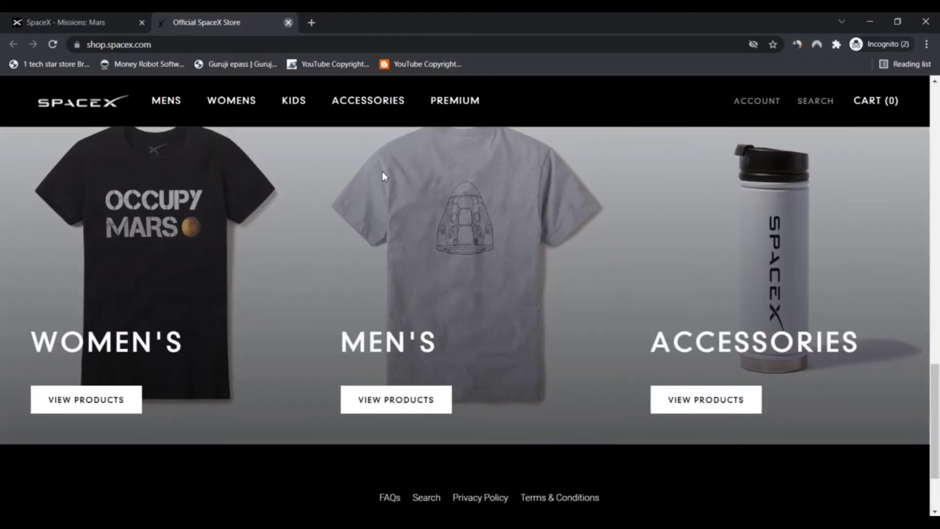
- Close the SpaceX store tab and read the Mars page down to On-Orbit Refilling
{"action": "key", "text": "ctrl+w"}
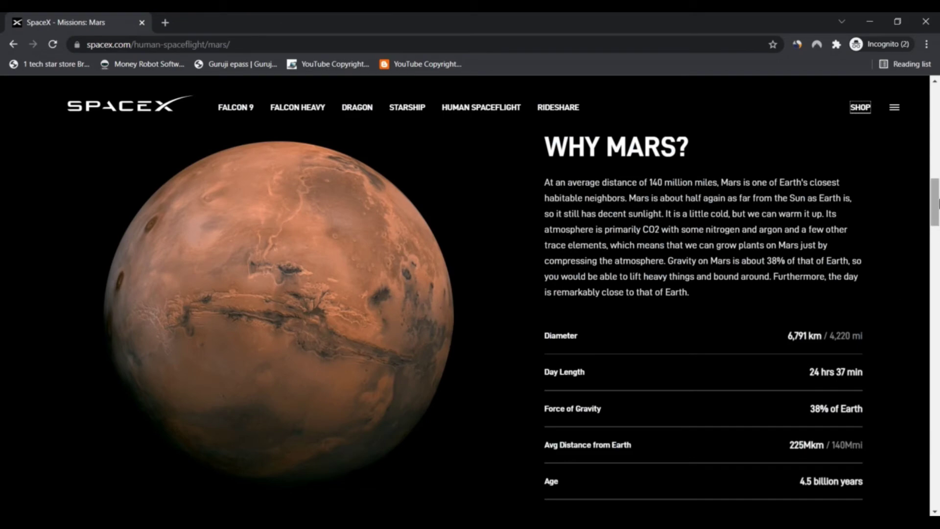
{"action": "mouse_move", "coordinate": [935, 202]}
{"action": "left_mouse_down"}
{"action": "mouse_move", "coordinate": [935, 276]}
{"action": "mouse_move", "coordinate": [935, 249]}
{"action": "left_mouse_up"}
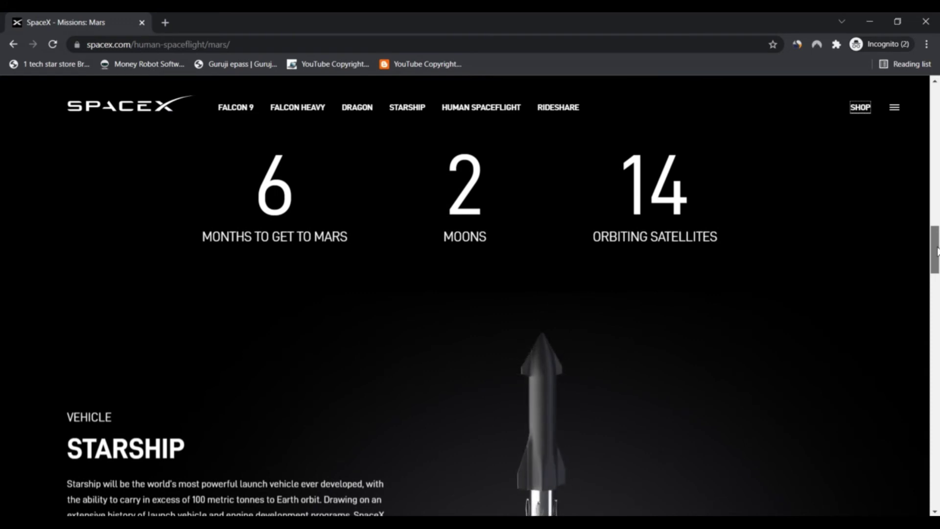
{"action": "left_click_drag", "start_coordinate": [936, 249], "coordinate": [935, 356]}
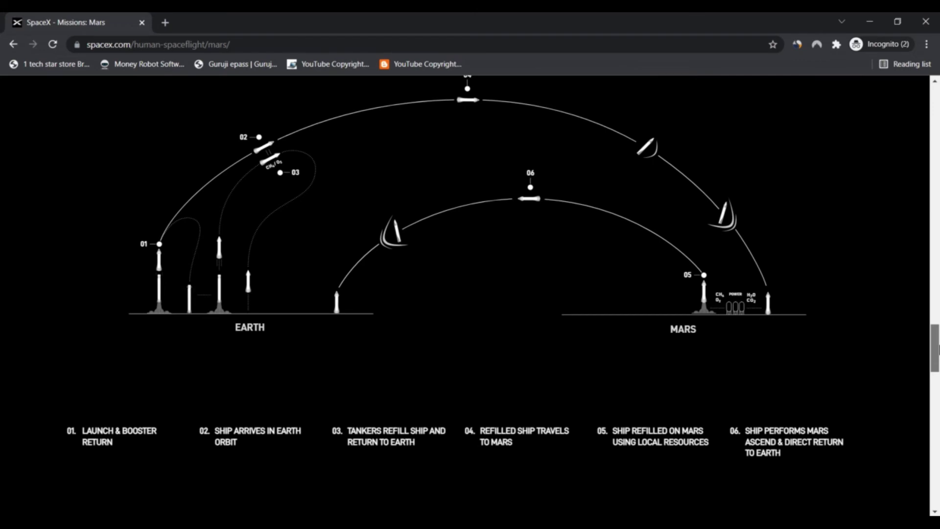
{"action": "left_click_drag", "start_coordinate": [935, 356], "coordinate": [935, 406]}
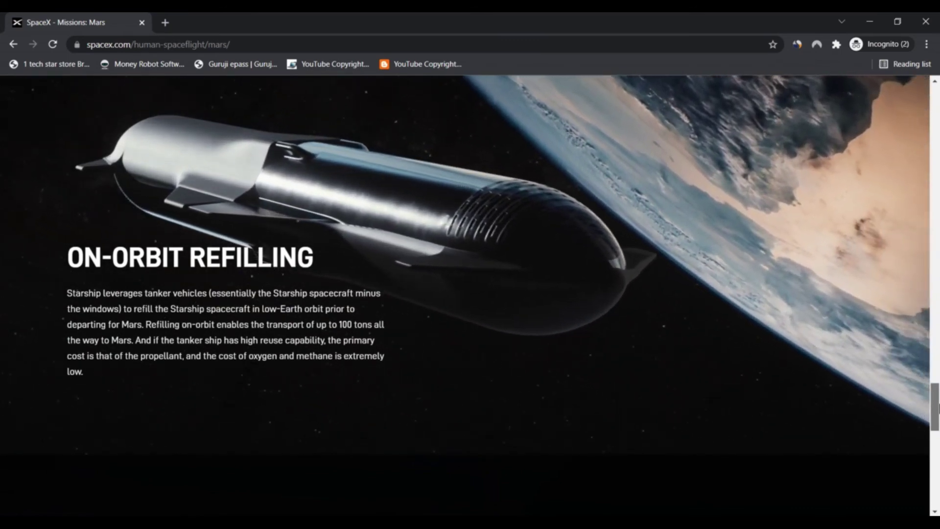
{"action": "left_click_drag", "start_coordinate": [936, 404], "coordinate": [936, 481]}
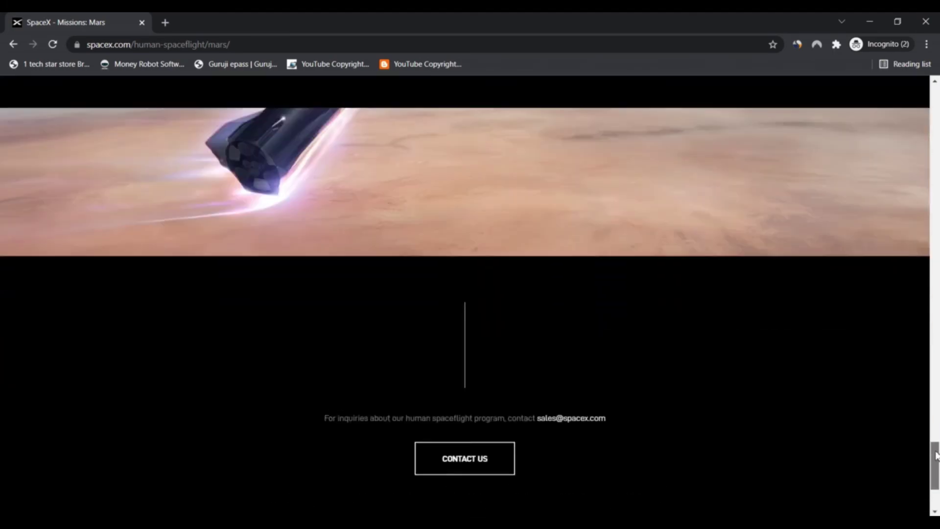
{"action": "left_click_drag", "start_coordinate": [936, 482], "coordinate": [935, 411]}
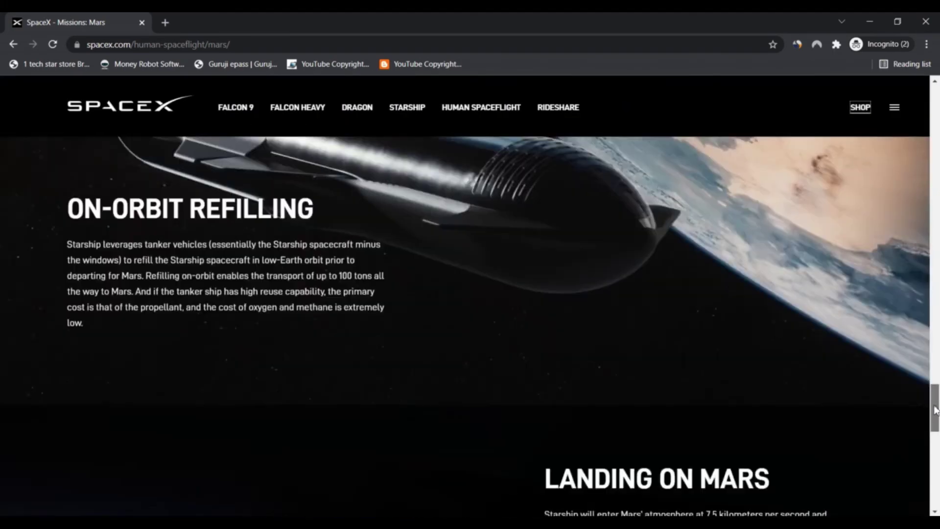